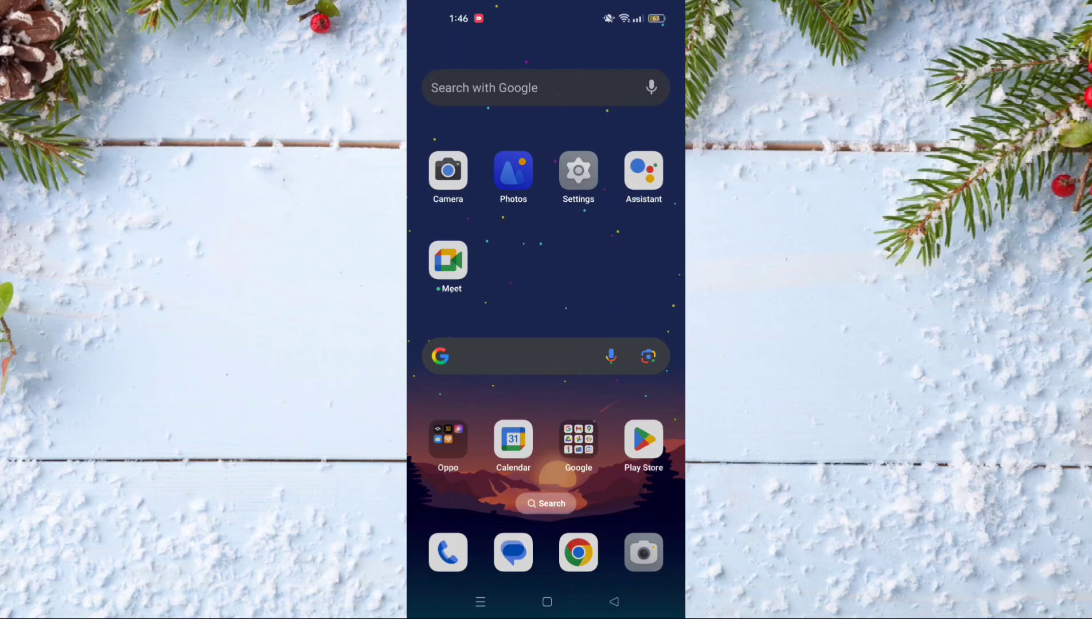
# Launch WhatsApp from the Social folder and open the chat with the shoe photos.
pyautogui.moveTo(622, 257); pyautogui.dragTo(460, 256)
pyautogui.click(514, 257)
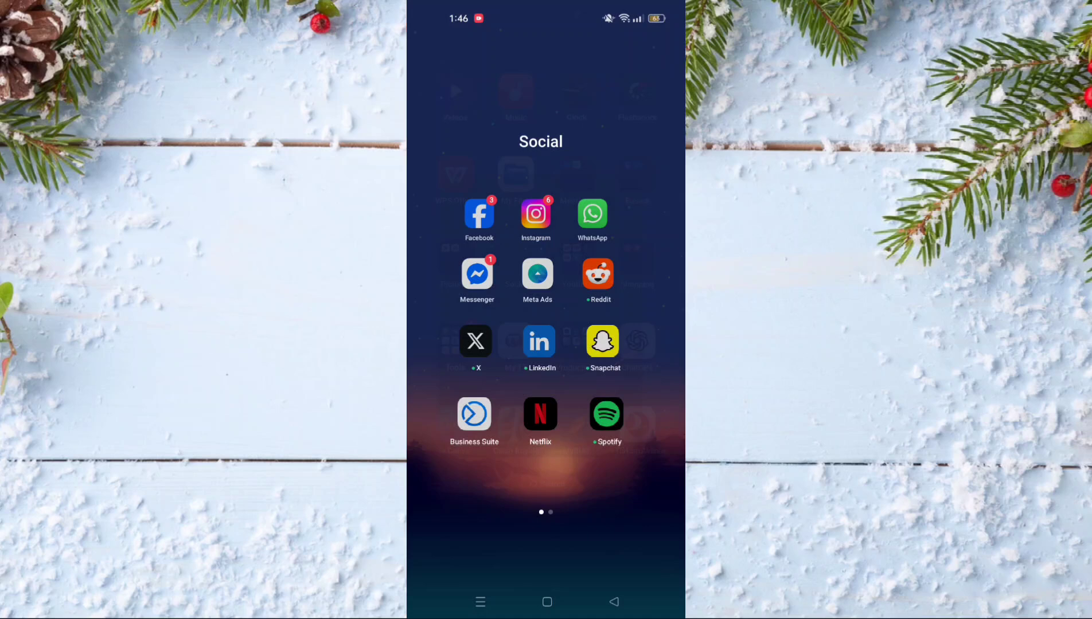
pyautogui.click(623, 197)
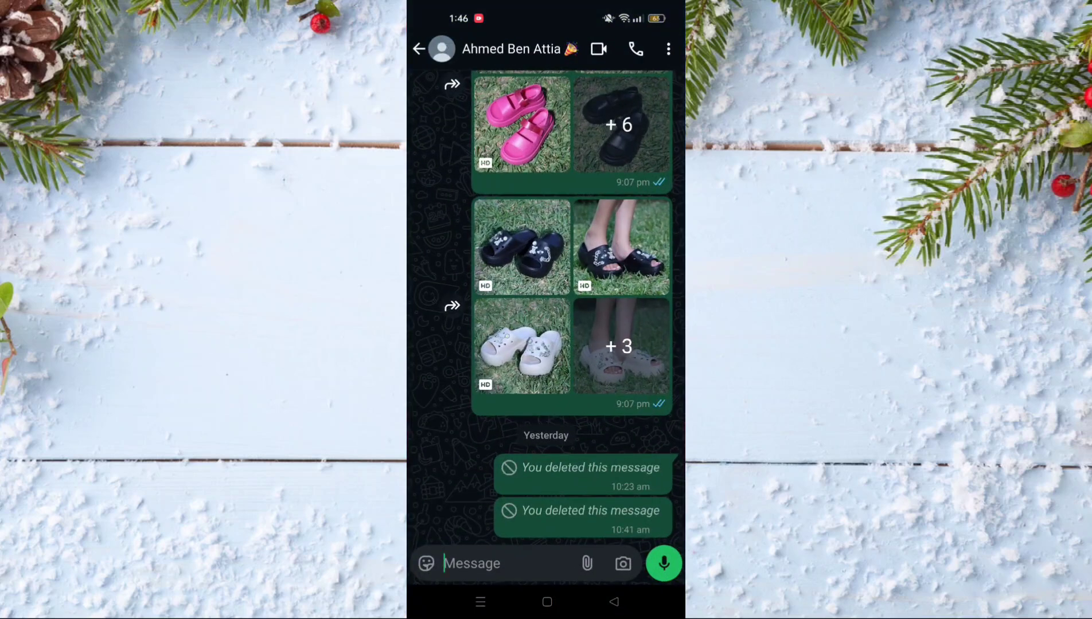
pyautogui.click(419, 46)
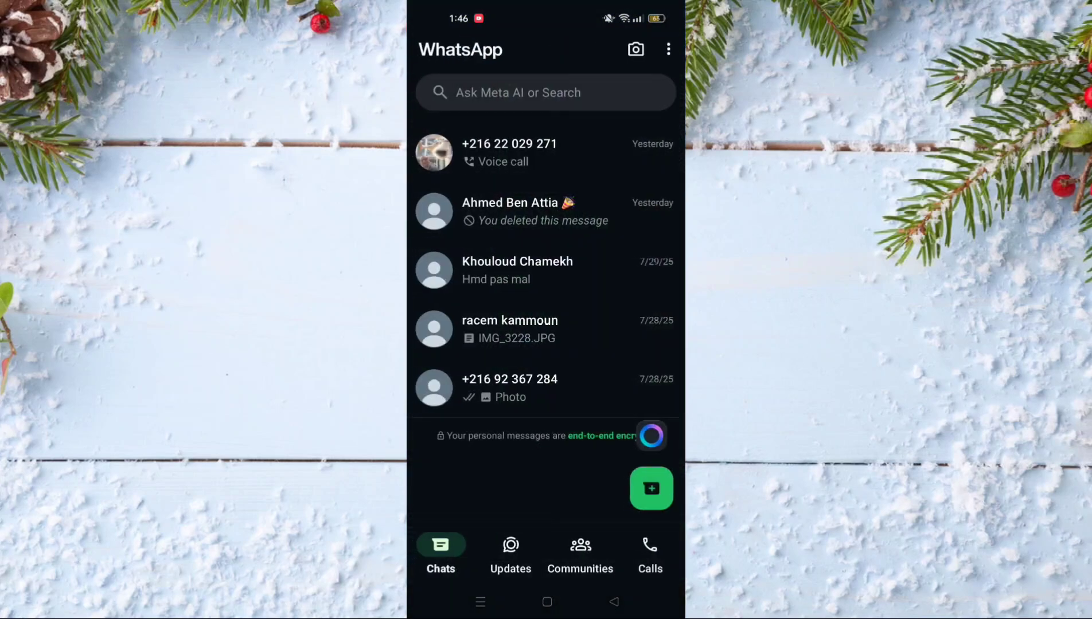
pyautogui.click(546, 212)
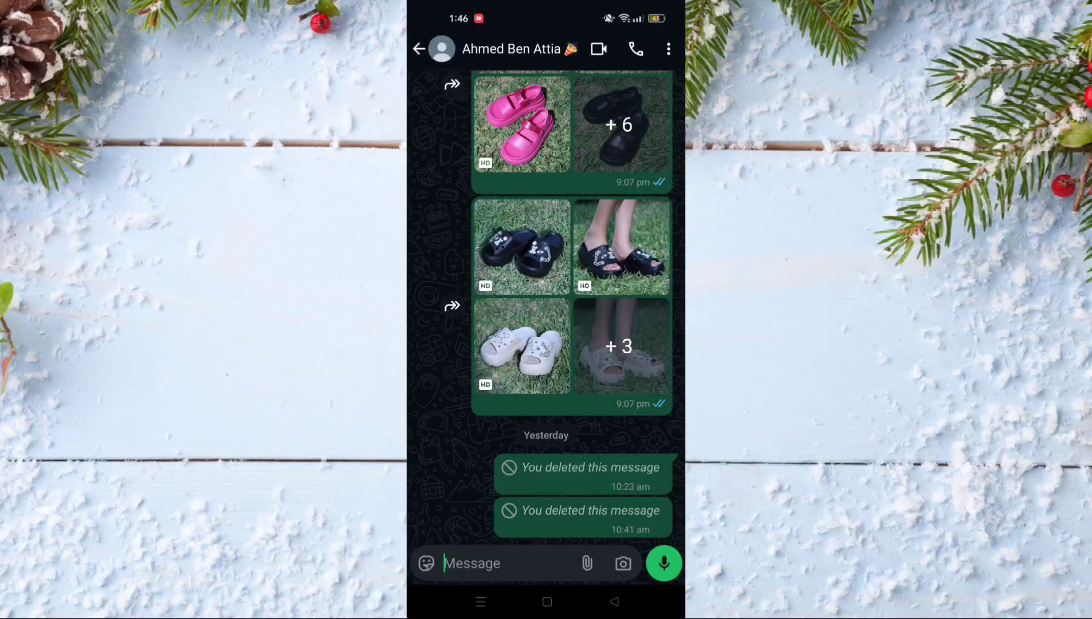
# Export the shoe-photo chat with media included, reaching the share sheet.
pyautogui.click(668, 49)
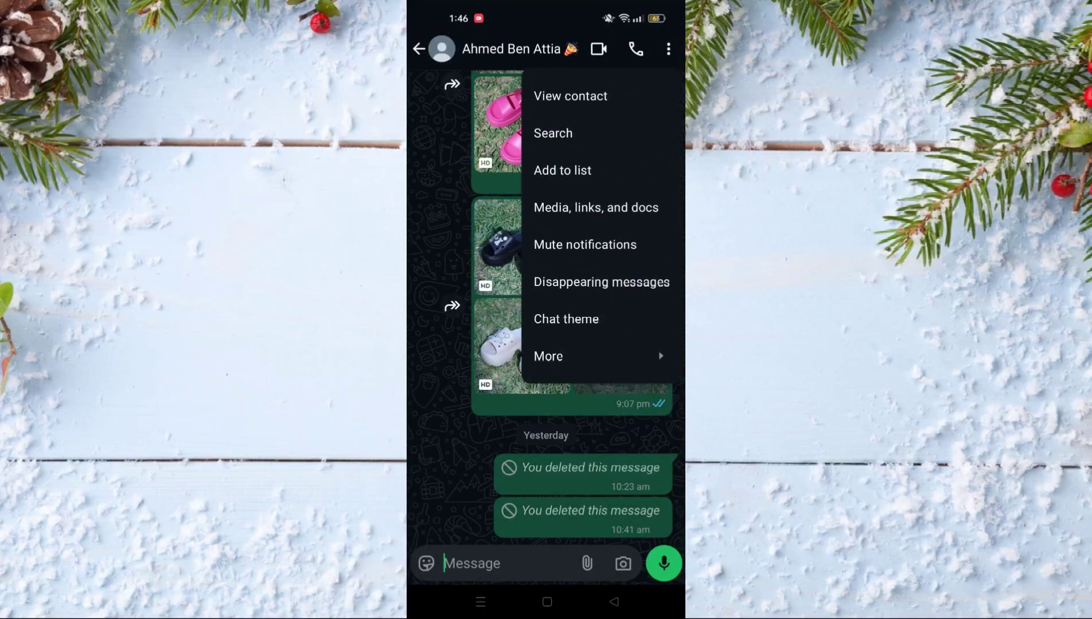
pyautogui.click(563, 356)
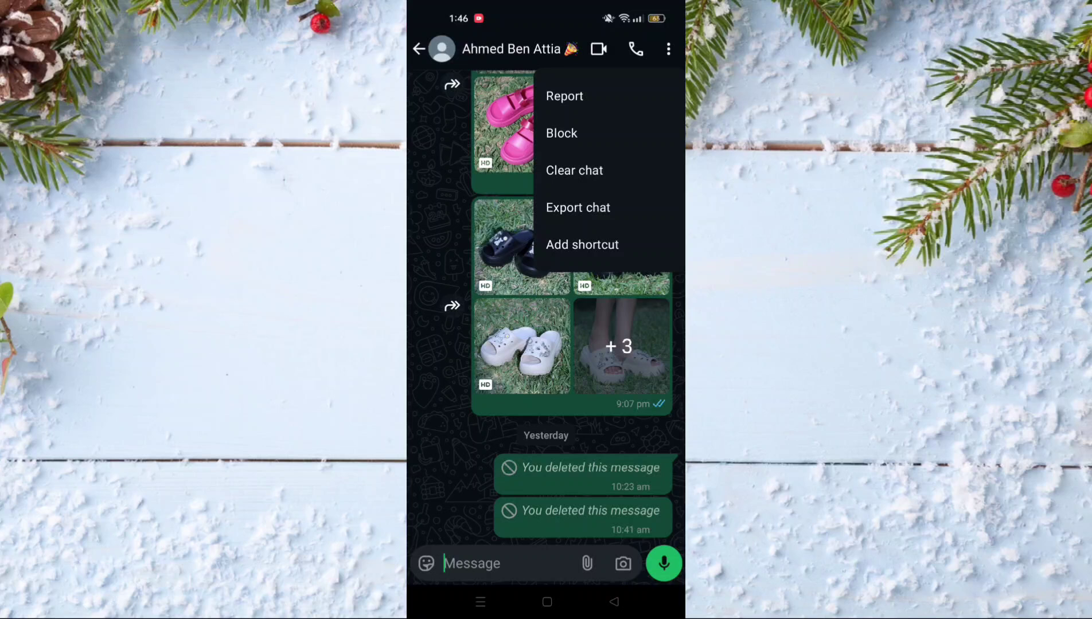
pyautogui.click(577, 207)
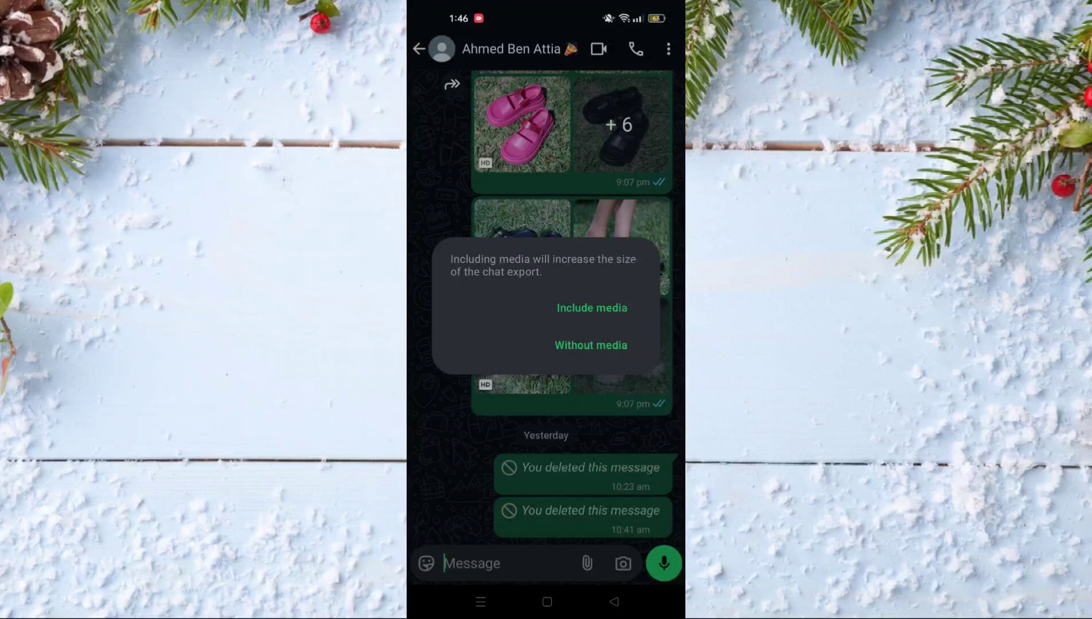
pyautogui.click(591, 308)
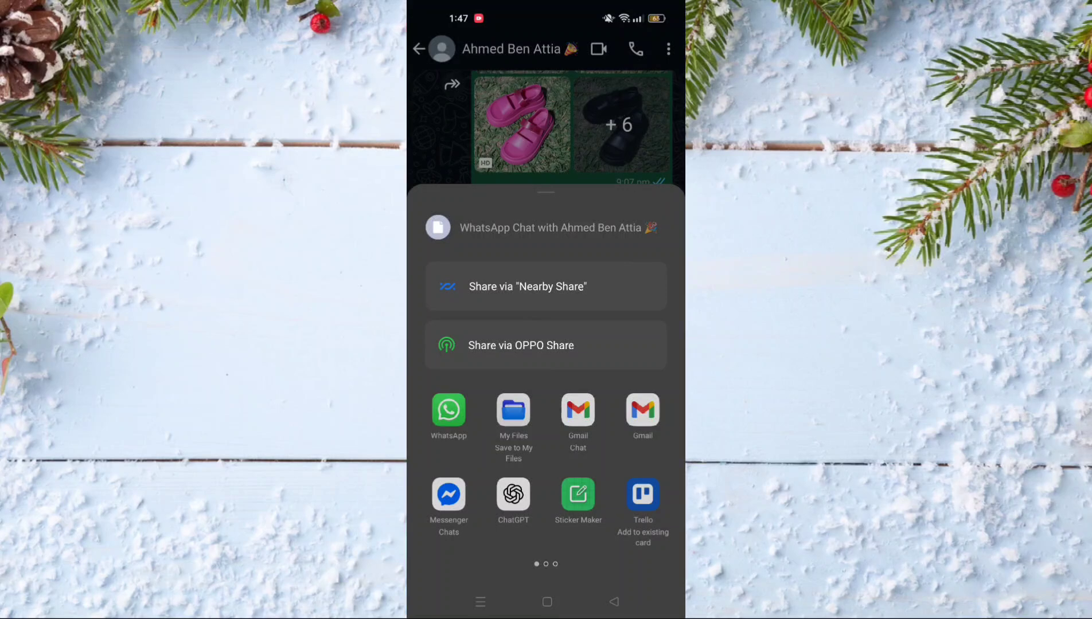
# Save the exported chat via My Files into Download/Bluetooth.
pyautogui.click(513, 410)
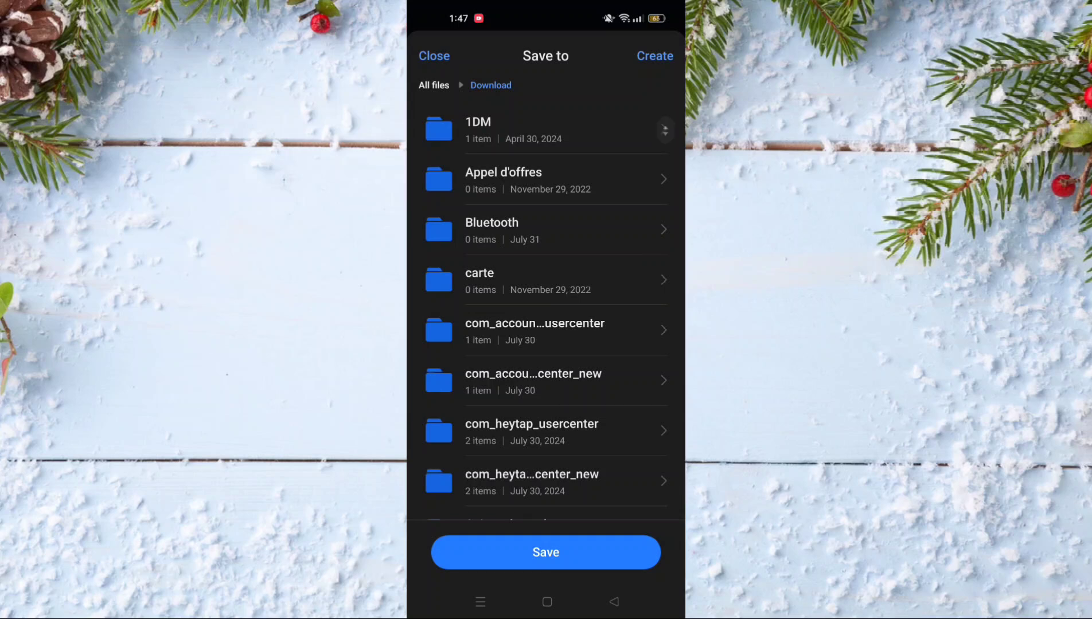
pyautogui.click(512, 229)
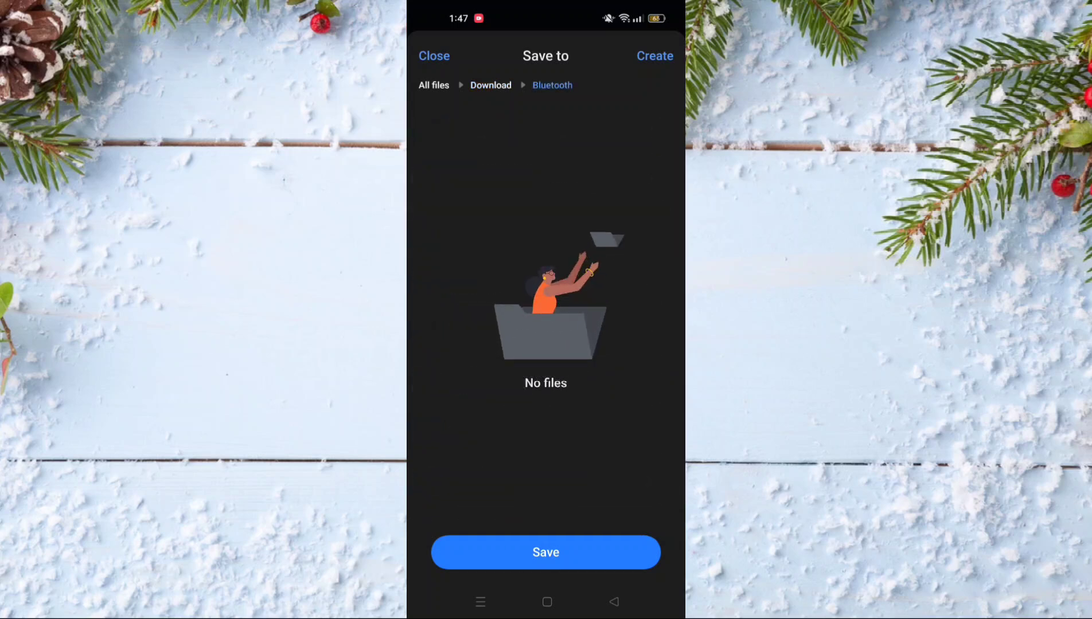
pyautogui.click(546, 552)
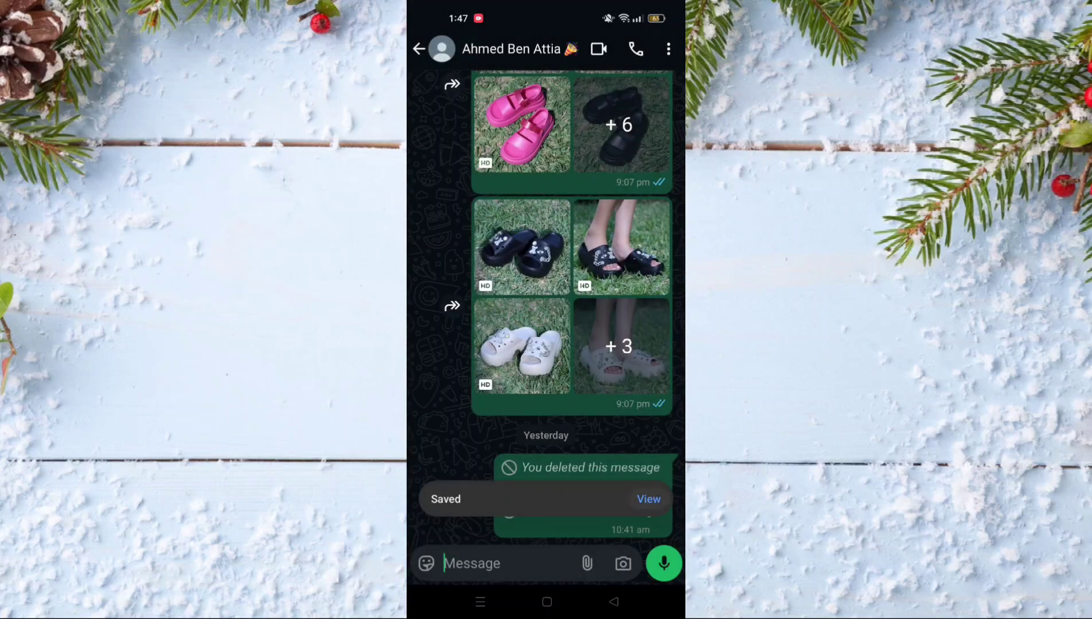
# View the saved export and open its .zip to list the chat text and photos.
pyautogui.click(648, 499)
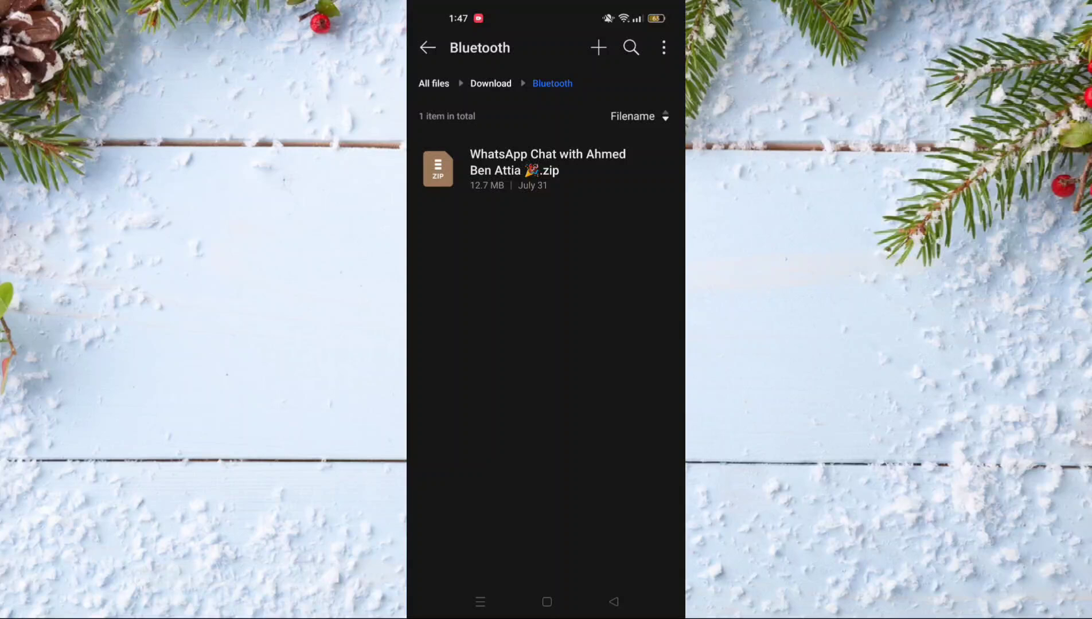
pyautogui.click(546, 171)
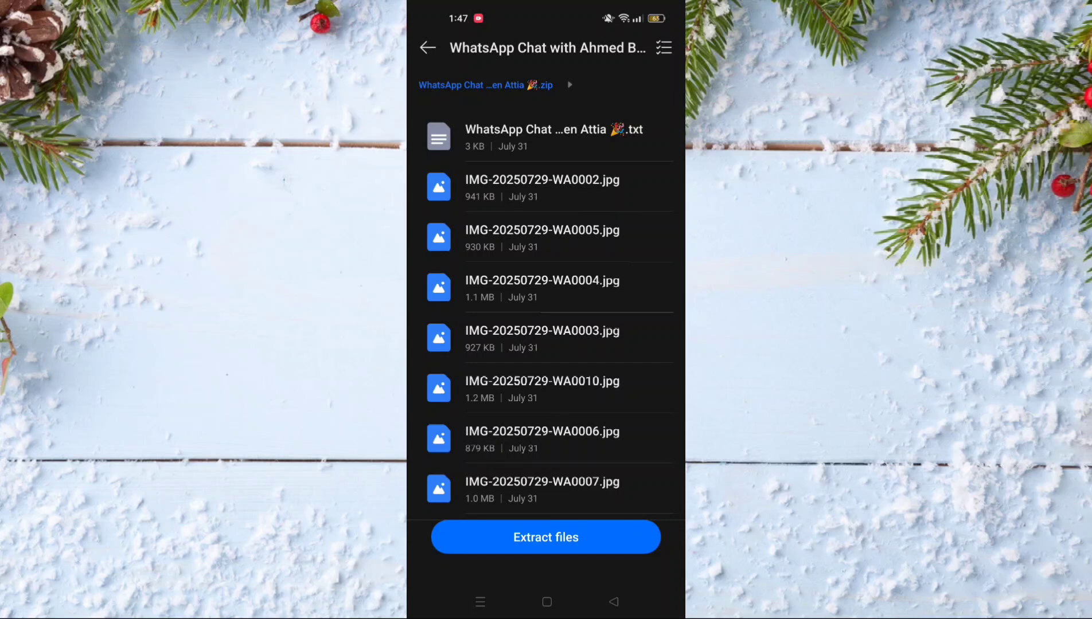
# Extract the chat zip into a folder named 'test' and open it.
pyautogui.click(546, 537)
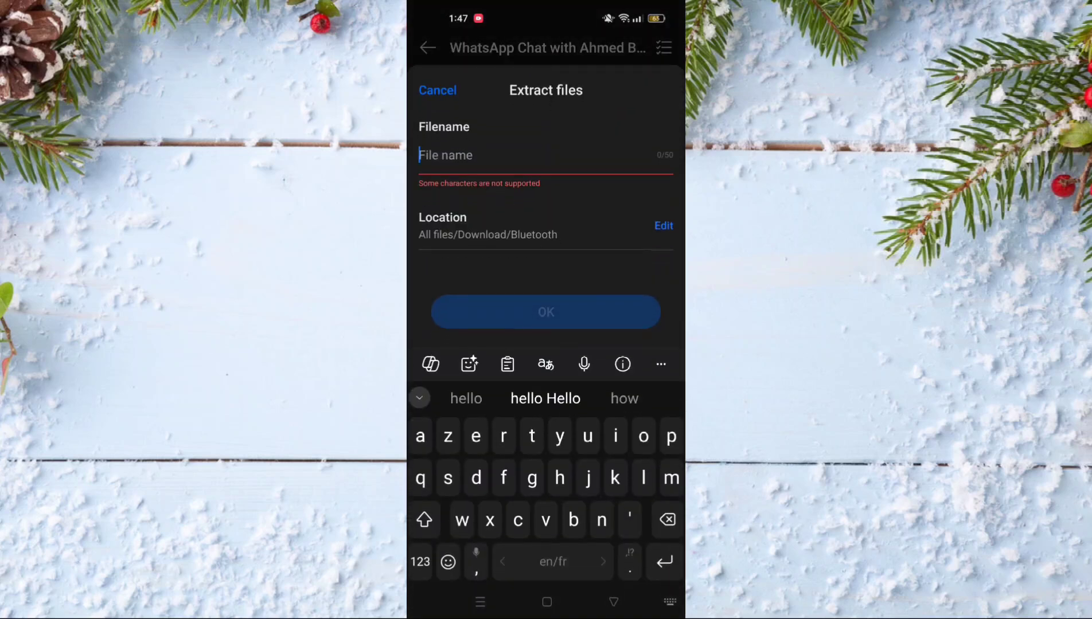
pyautogui.write('test')
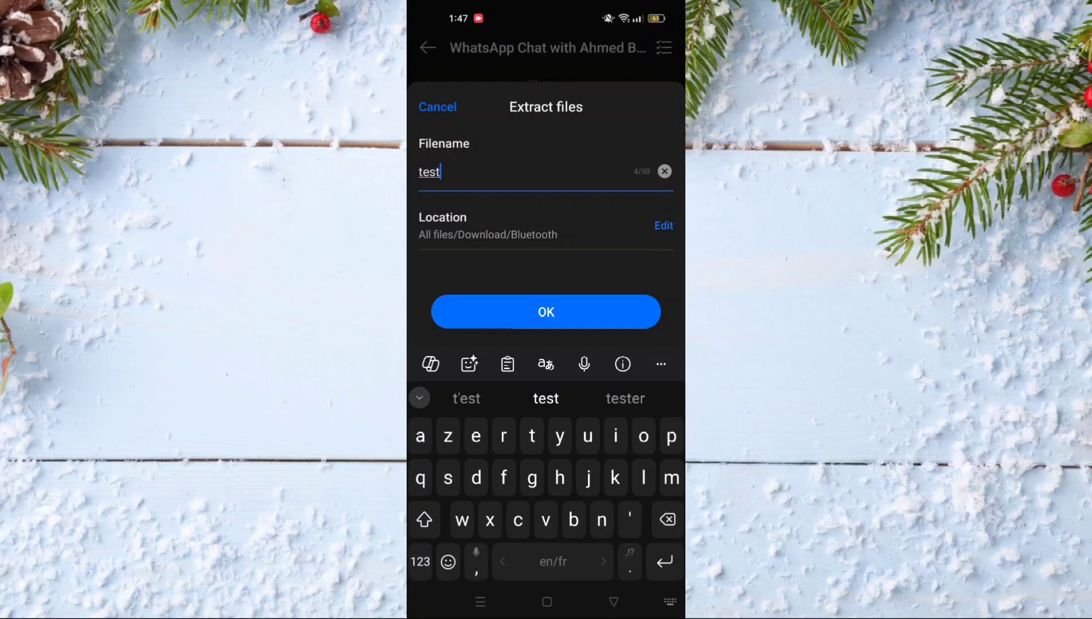
pyautogui.click(546, 311)
pyautogui.click(648, 499)
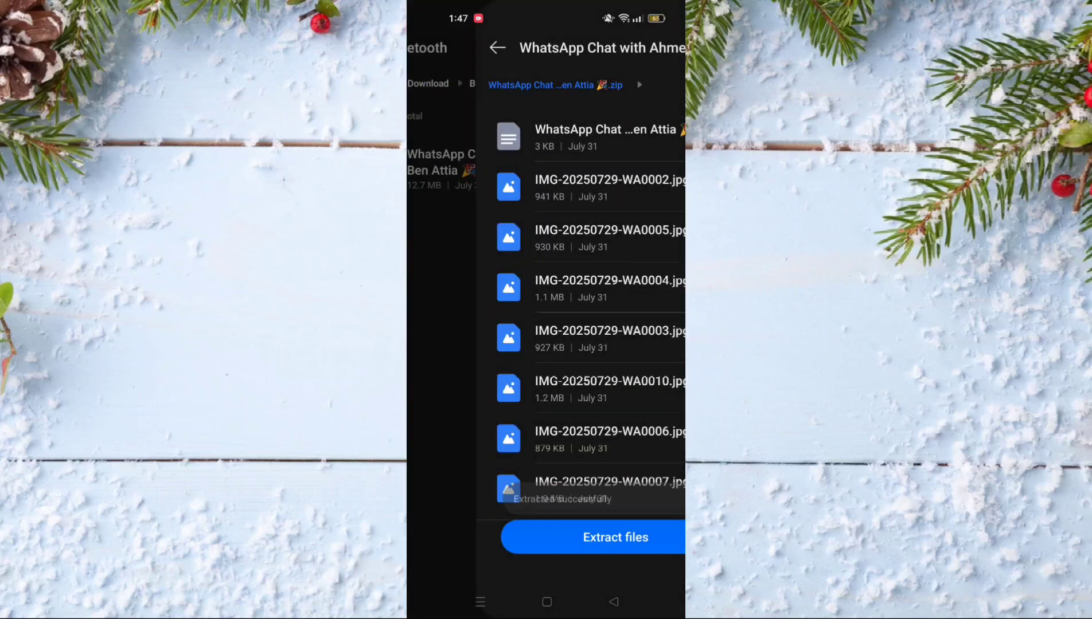
pyautogui.scroll(-5, 546, 357)
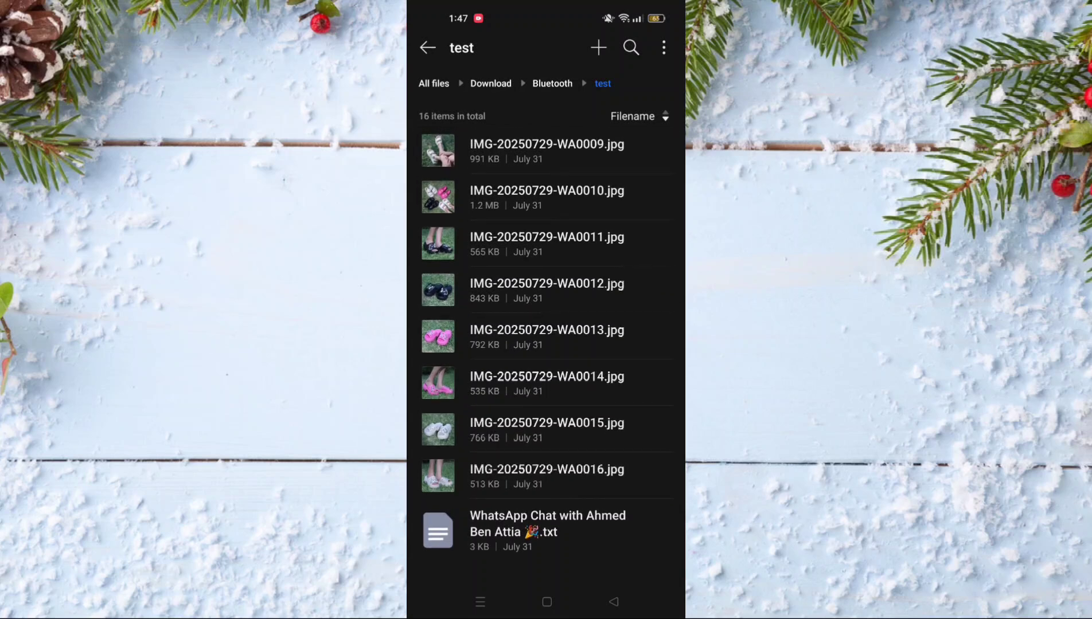
# Open the chat .txt in Google Docs, uploading and converting it to the chosen account.
pyautogui.click(546, 531)
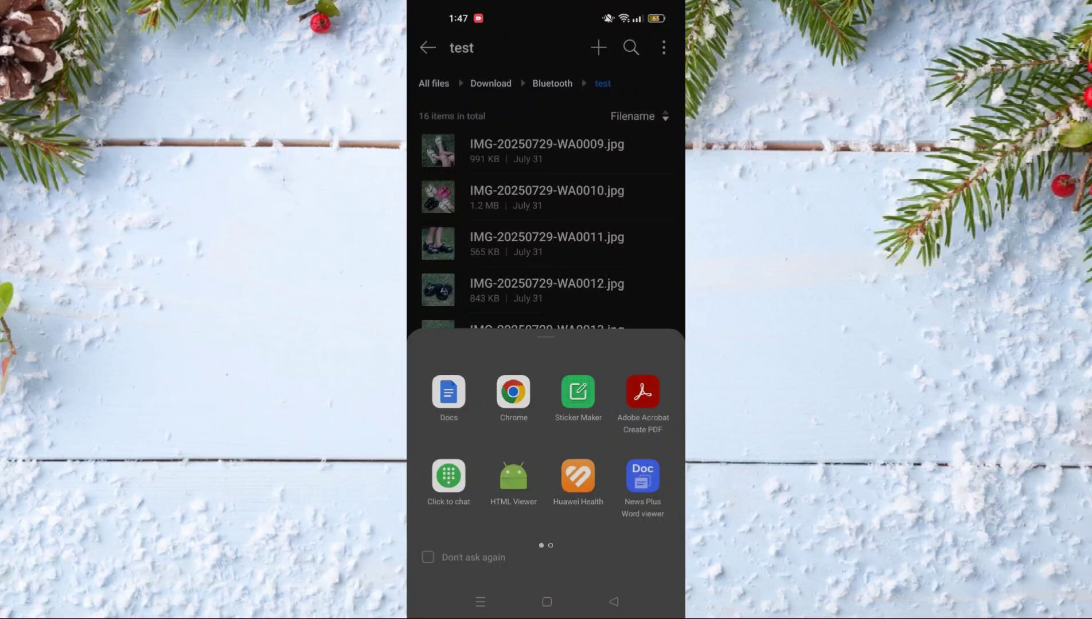
pyautogui.click(449, 391)
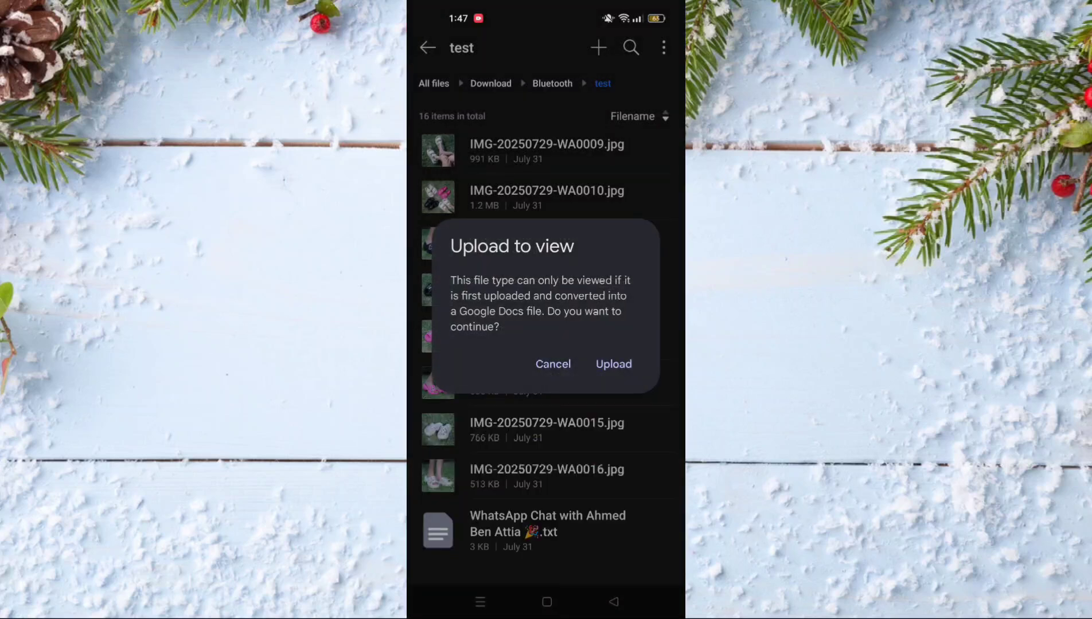
pyautogui.click(613, 365)
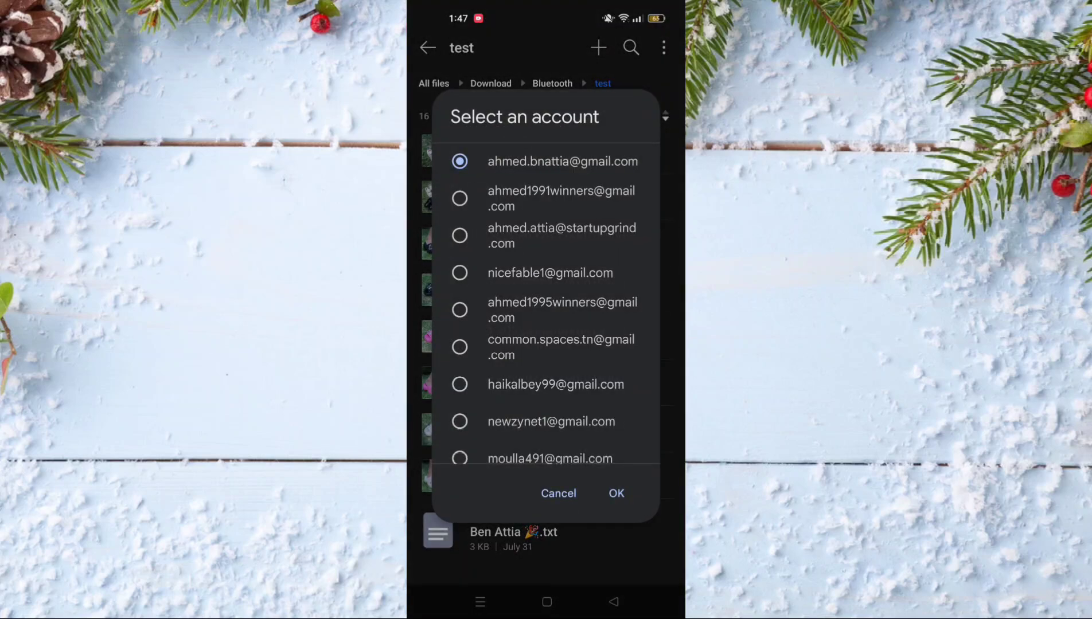
pyautogui.click(615, 492)
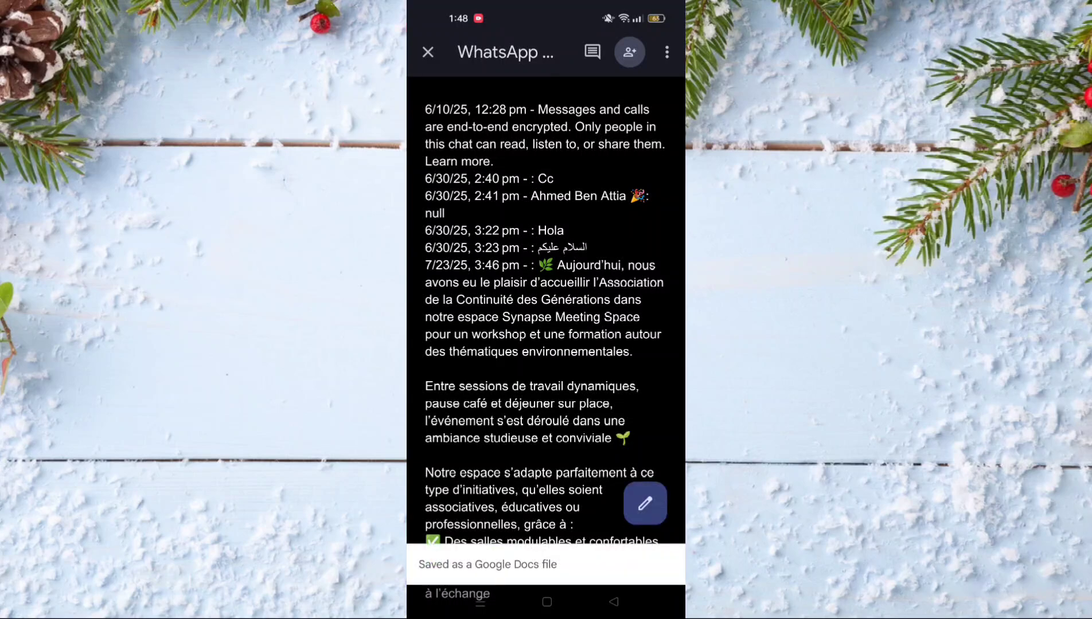
# Save the chat document as a PDF Document (.pdf) from Share & export.
pyautogui.click(665, 53)
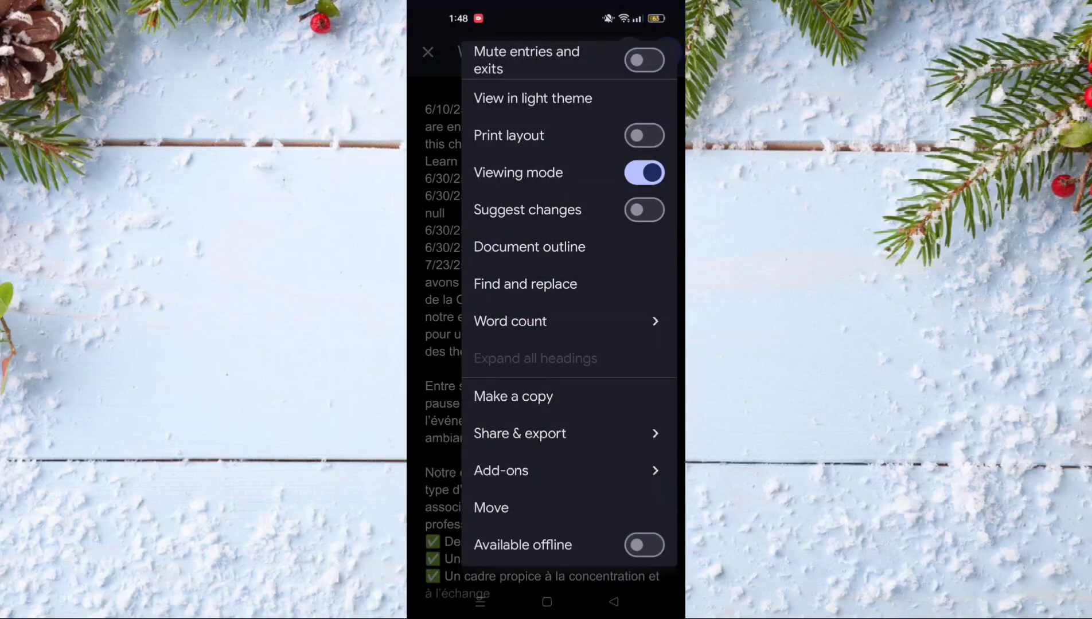
pyautogui.click(520, 434)
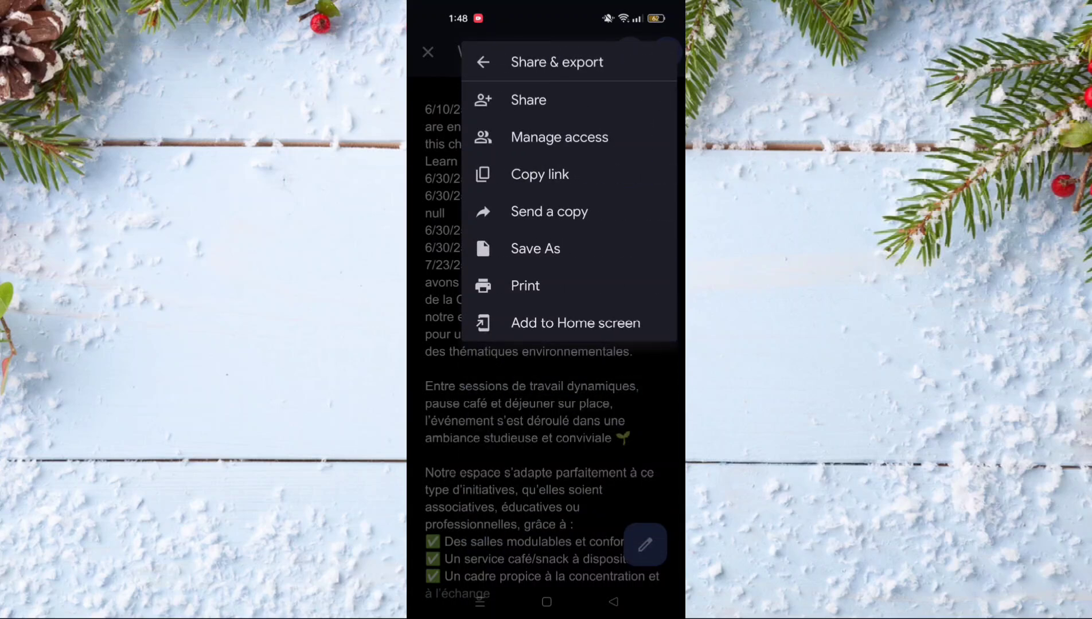
pyautogui.click(535, 248)
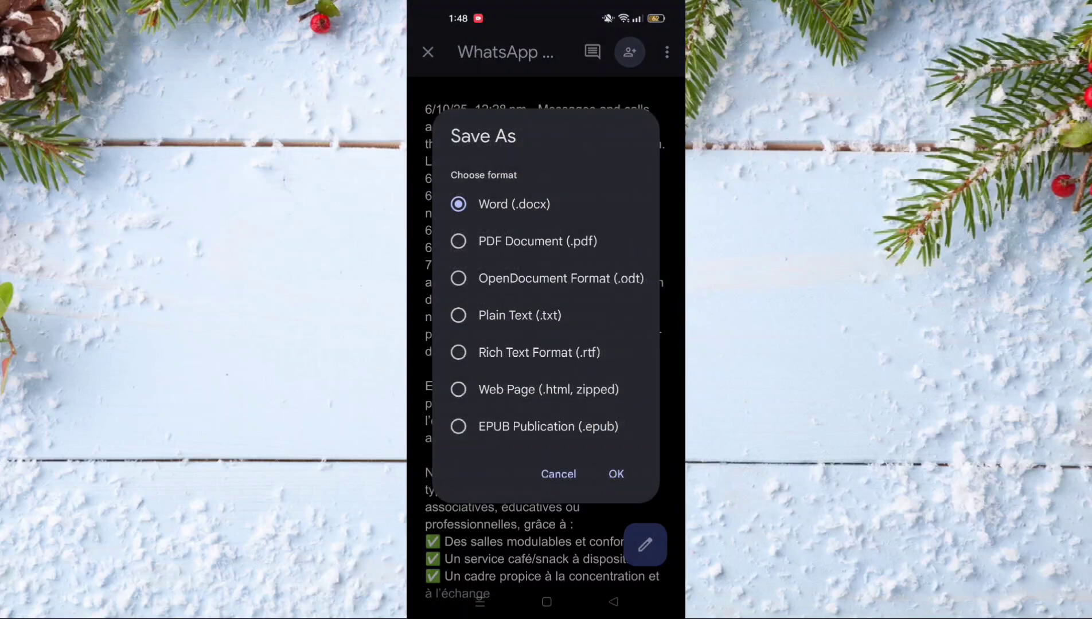
pyautogui.click(538, 241)
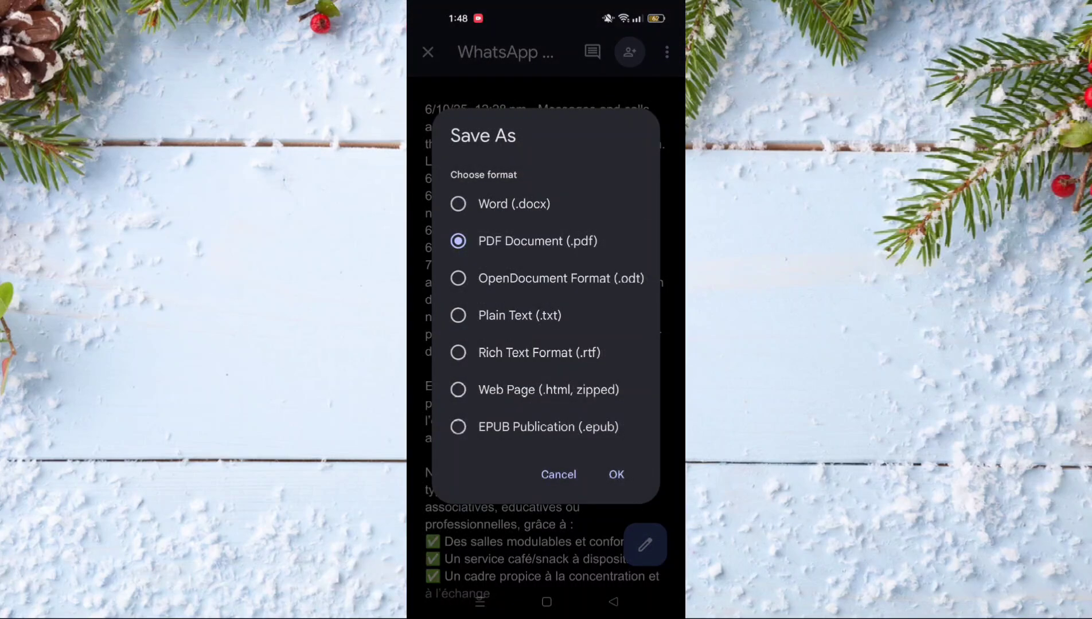
pyautogui.click(616, 474)
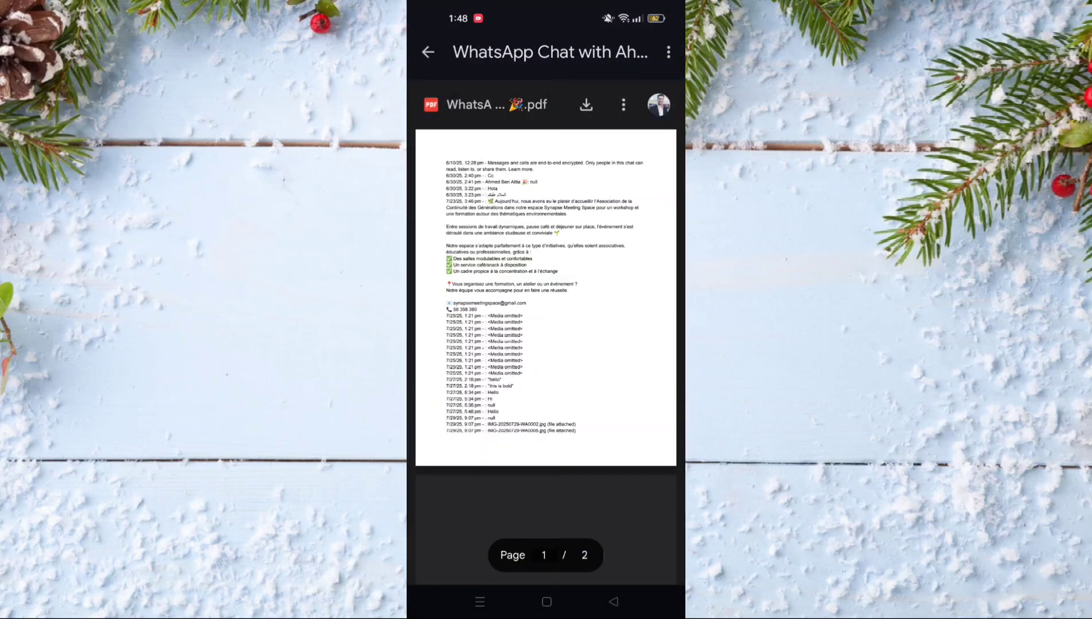
pyautogui.scroll(-3, 546, 358)
pyautogui.scroll(-2, 545, 358)
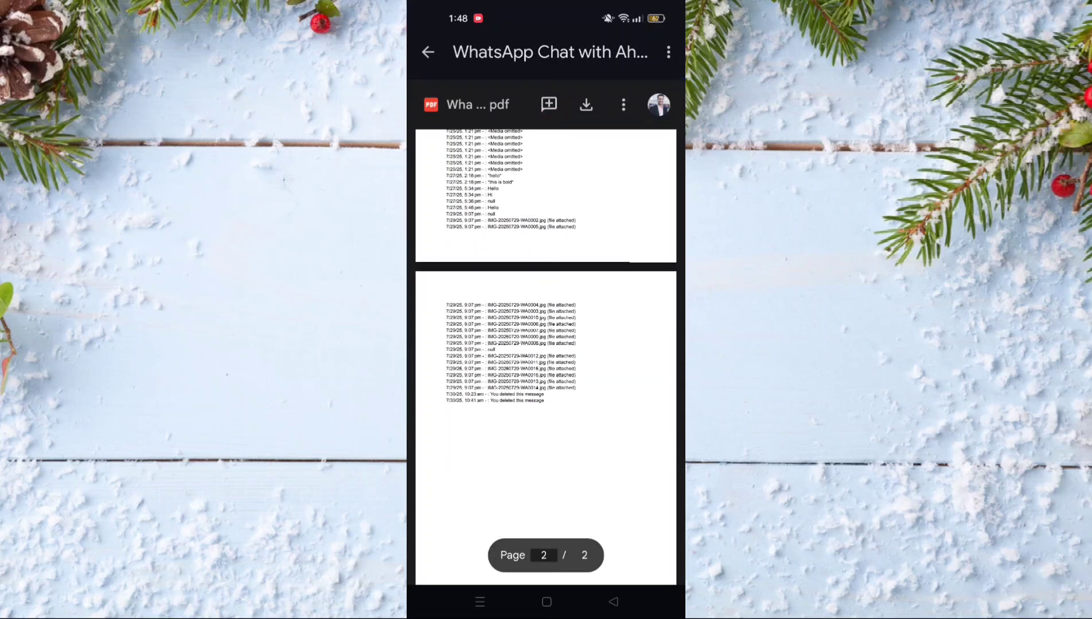
pyautogui.scroll(1, 546, 358)
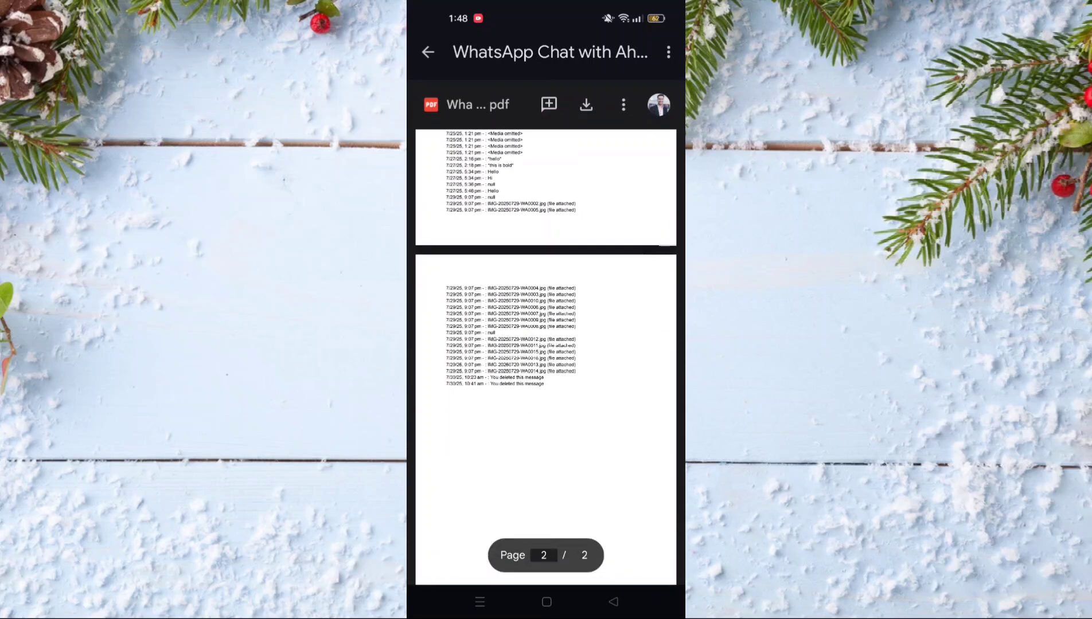
pyautogui.scroll(3, 546, 359)
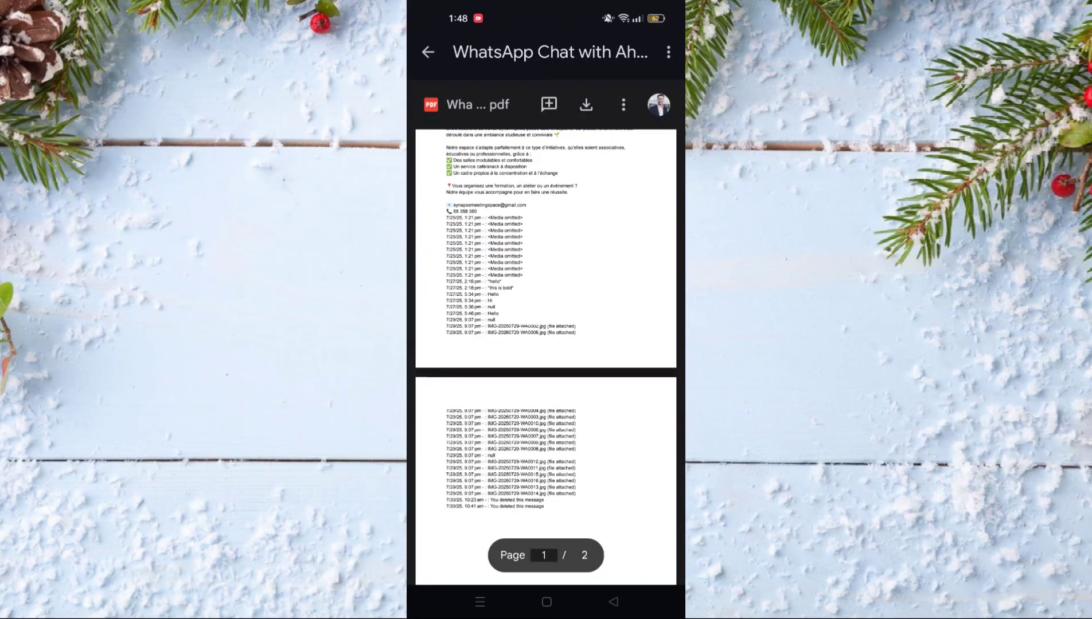
pyautogui.scroll(2, 546, 359)
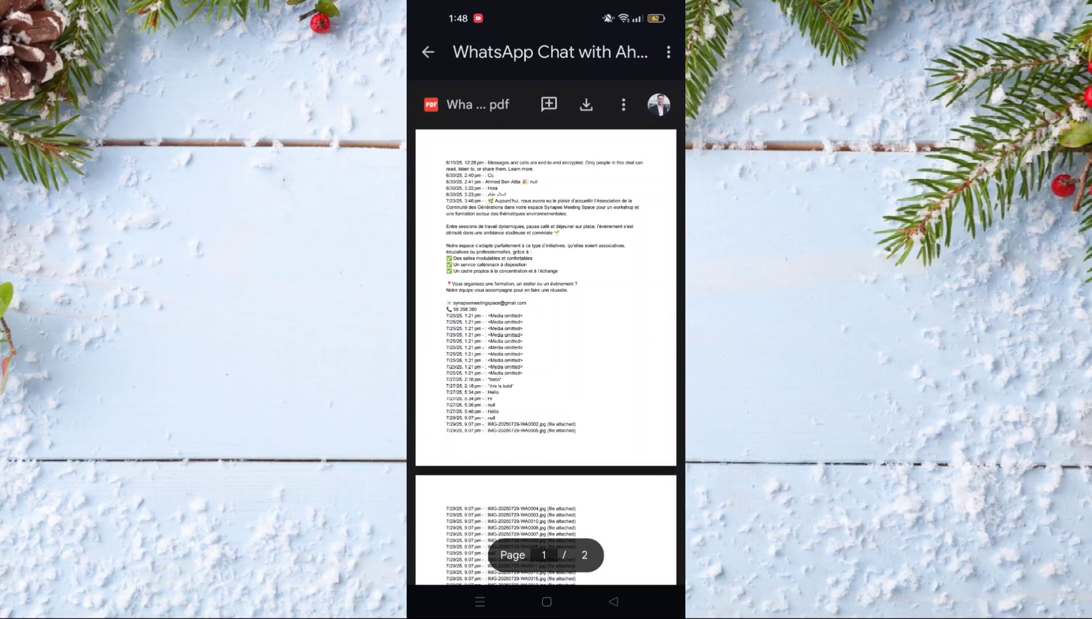
pyautogui.scroll(-4, 546, 358)
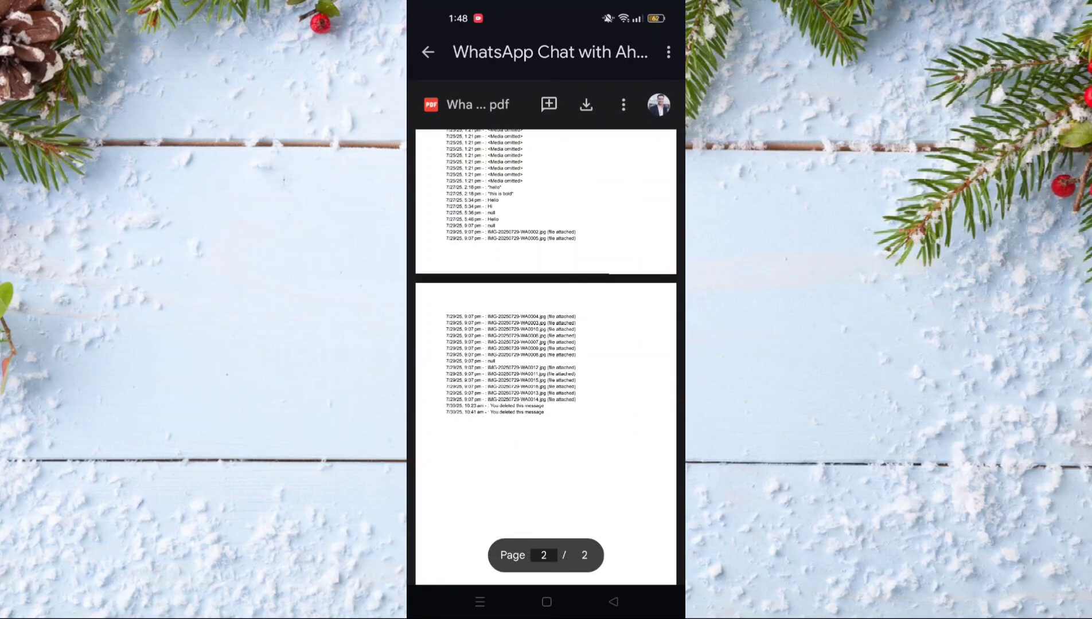
pyautogui.scroll(4, 546, 358)
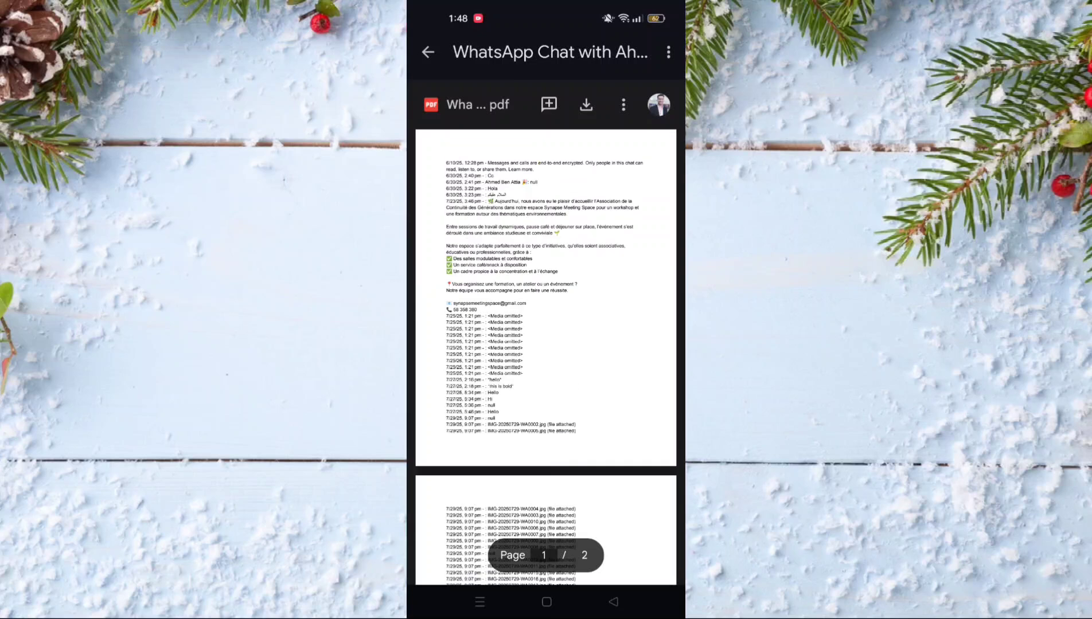